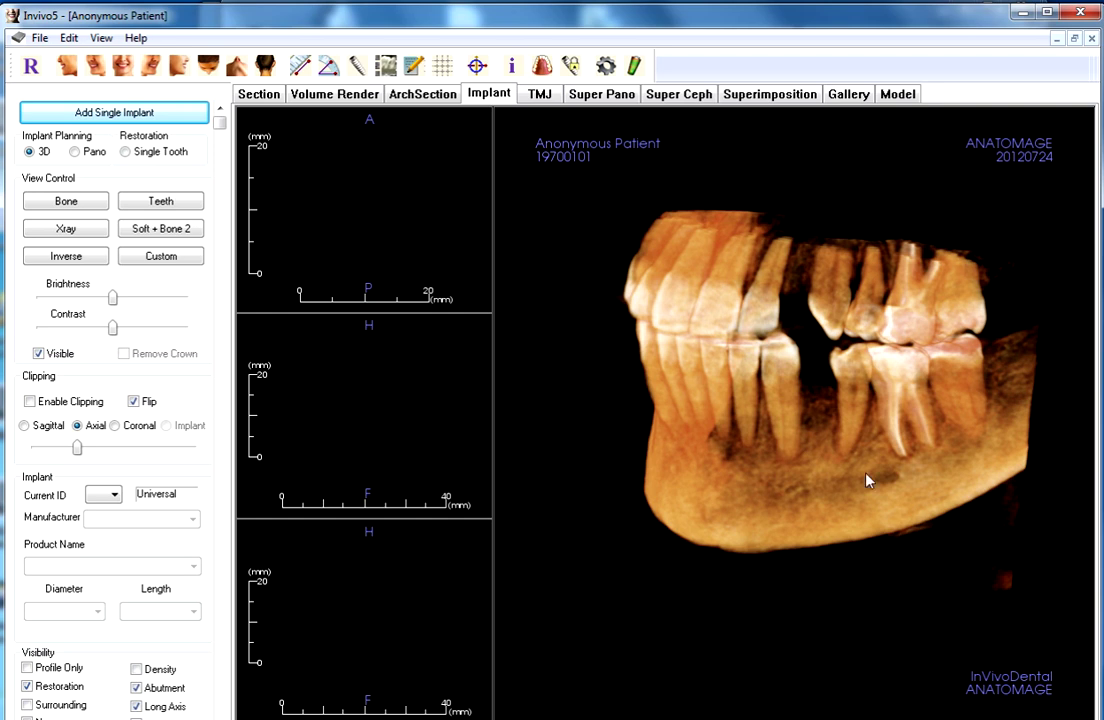
# Step: Add a single implant for tooth 21 and place it in the gap of the lower left jaw
pyautogui.moveTo(803, 459); pyautogui.dragTo(770, 442)
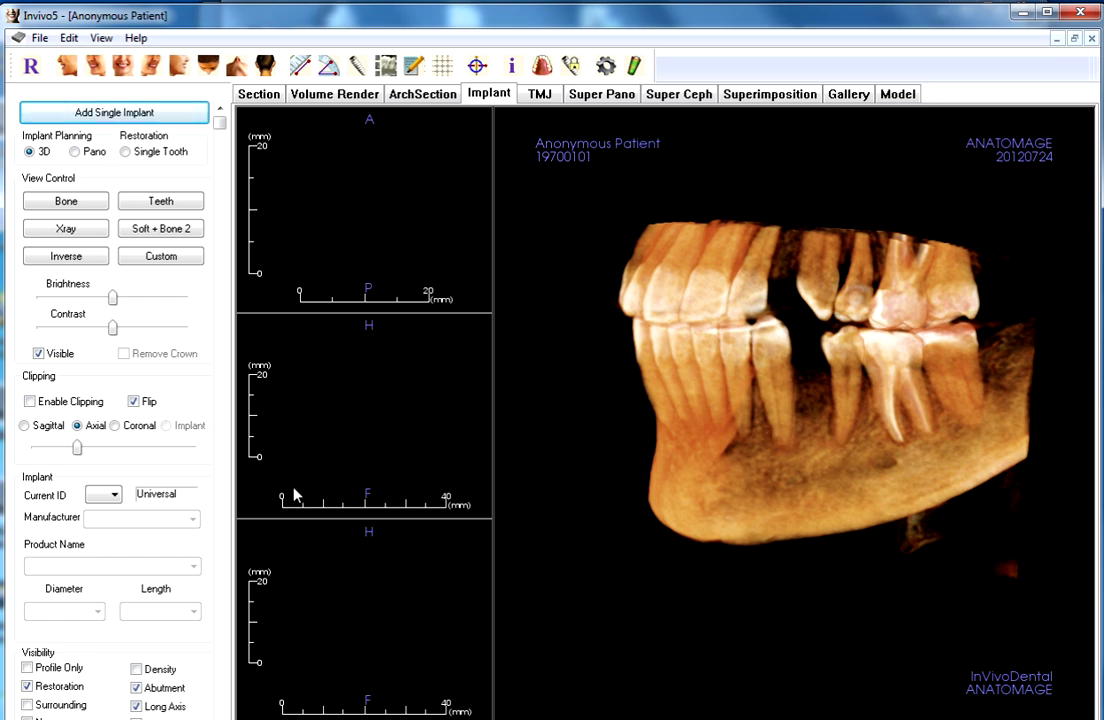
pyautogui.click(150, 113)
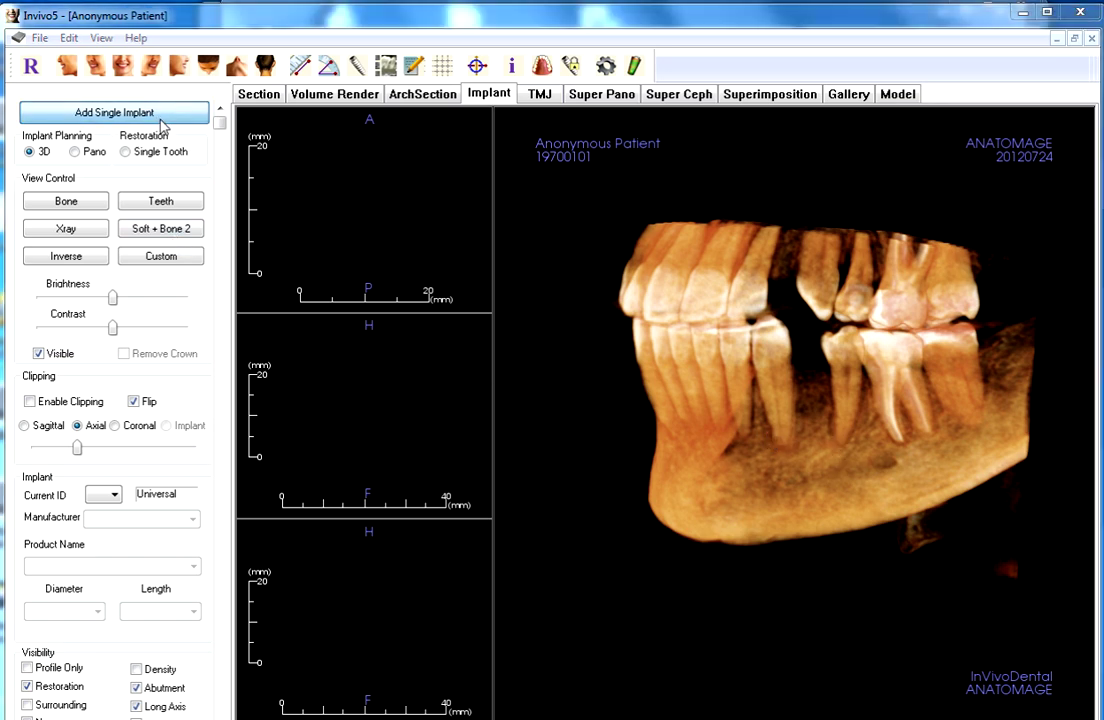
pyautogui.click(613, 381)
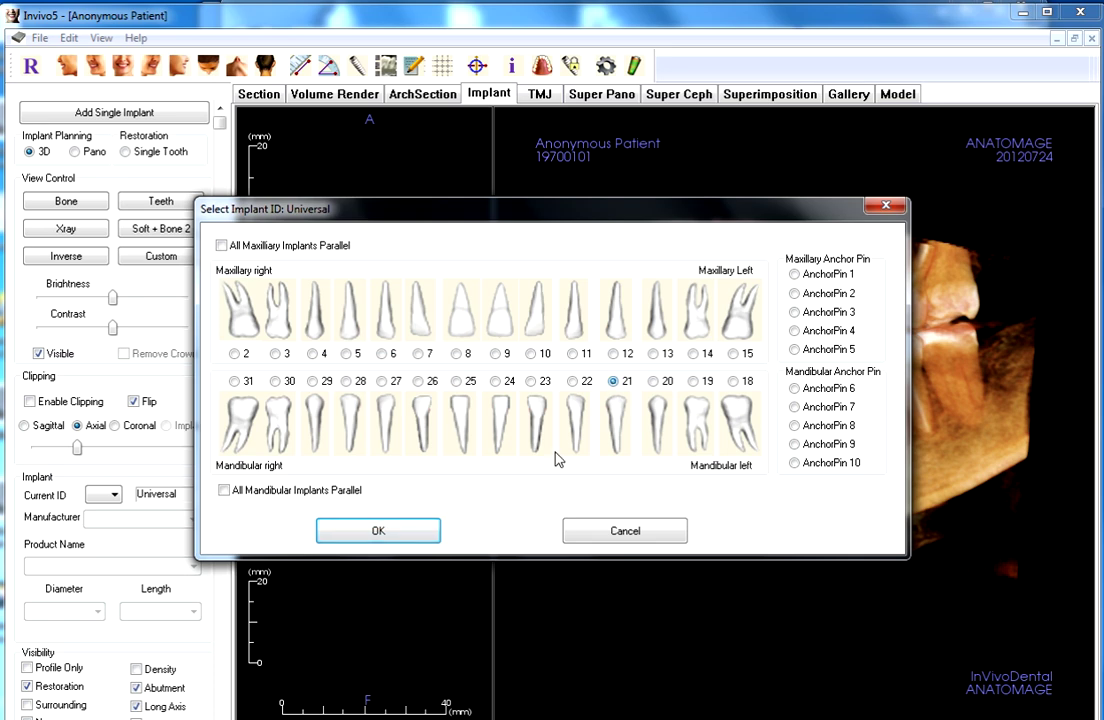
pyautogui.click(381, 531)
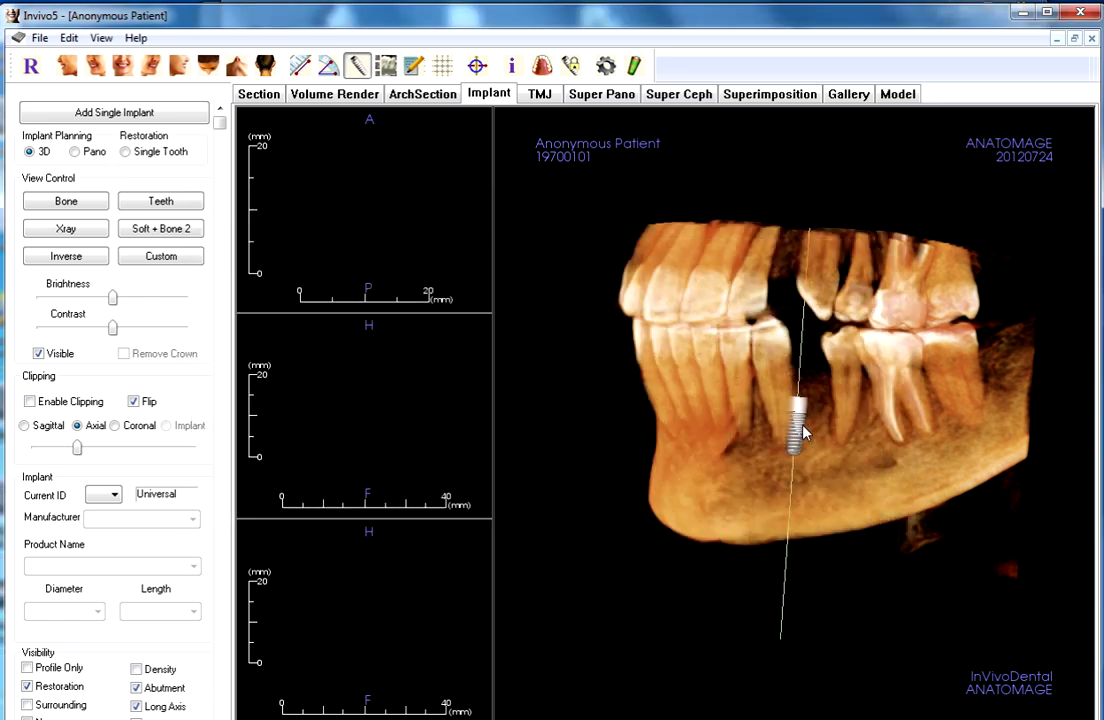
pyautogui.click(812, 415)
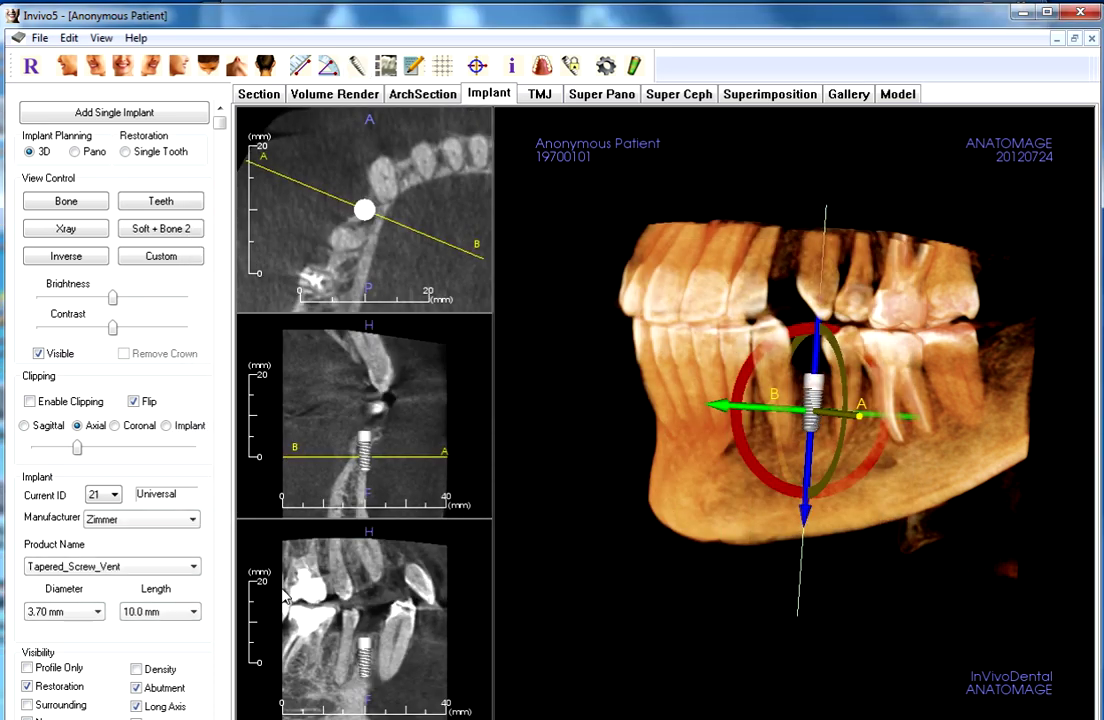
# Step: Set the tooth 21 implant to ImplantDirect Legacy_3 with a 3.20 mm diameter and 11.5 mm length
pyautogui.click(192, 522)
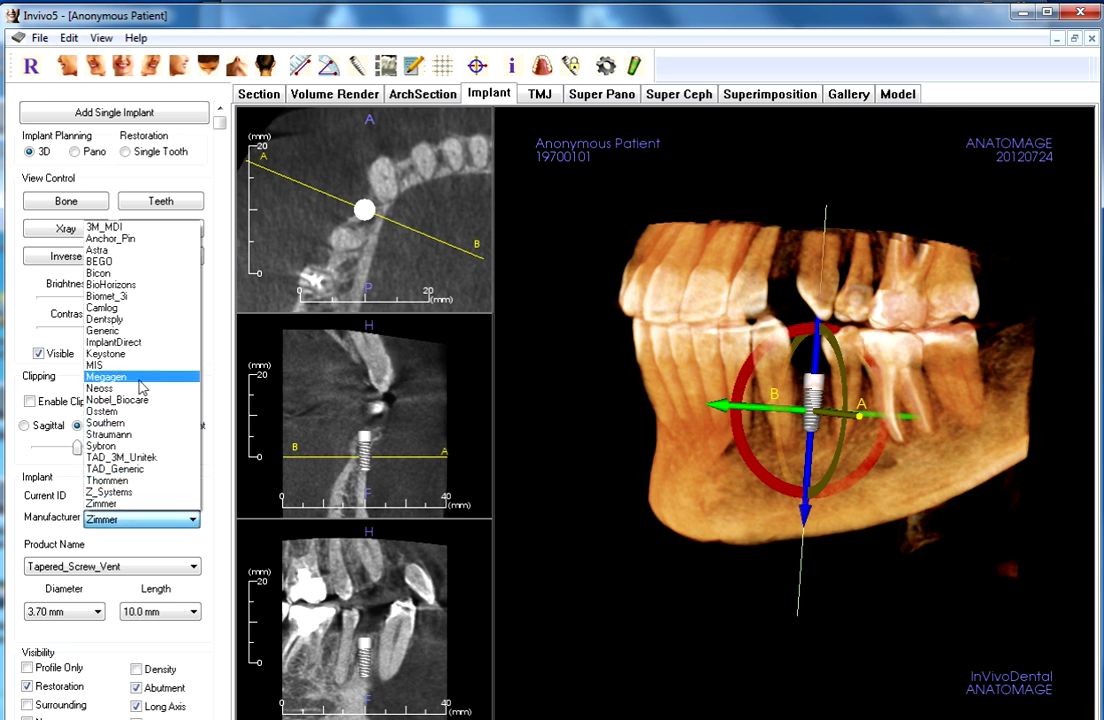
pyautogui.click(112, 342)
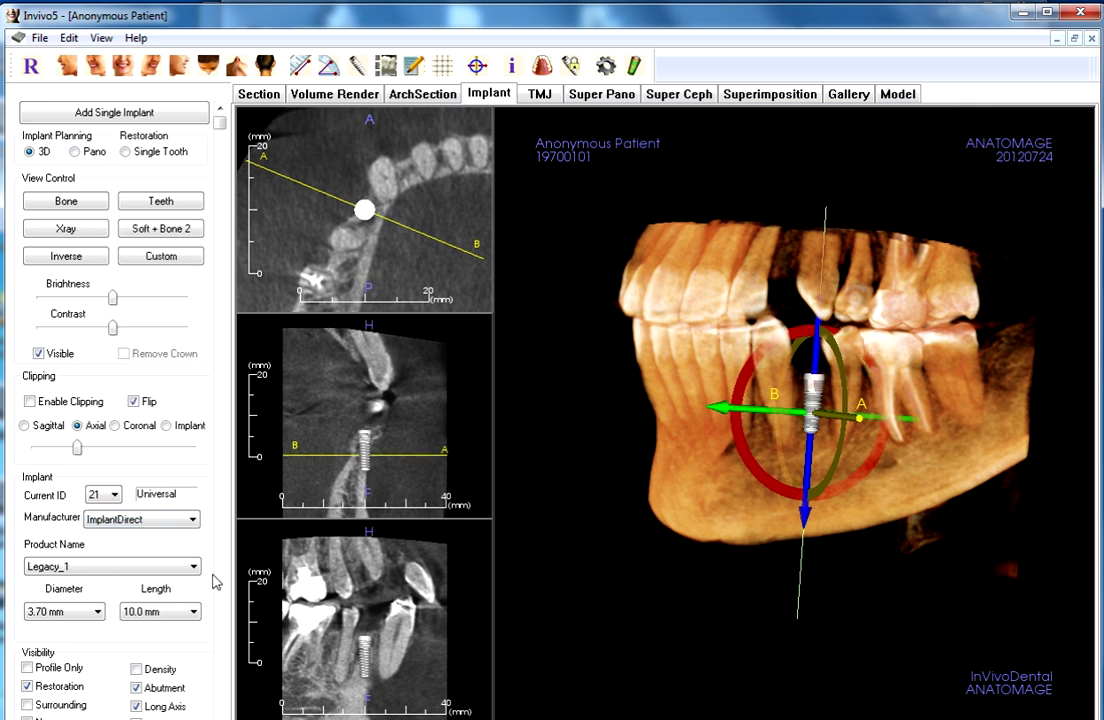
pyautogui.click(193, 566)
pyautogui.click(140, 607)
pyautogui.click(97, 611)
pyautogui.click(70, 624)
pyautogui.click(170, 614)
pyautogui.click(165, 648)
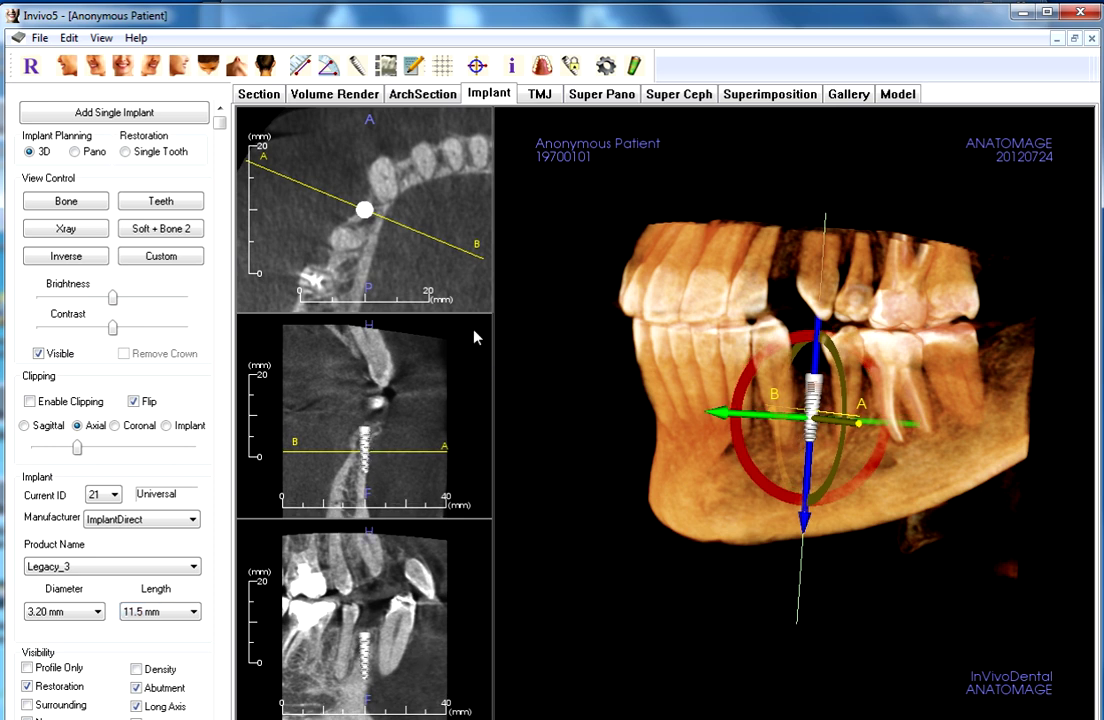
# Step: Reposition and tilt the tooth 21 implant to follow the bone ridge, and raise it about 1.16 mm along its long axis
pyautogui.moveTo(363, 452)
pyautogui.mouseDown()
pyautogui.moveTo(410, 459)
pyautogui.moveTo(363, 452)
pyautogui.mouseUp()
pyautogui.moveTo(365, 215); pyautogui.dragTo(357, 218)
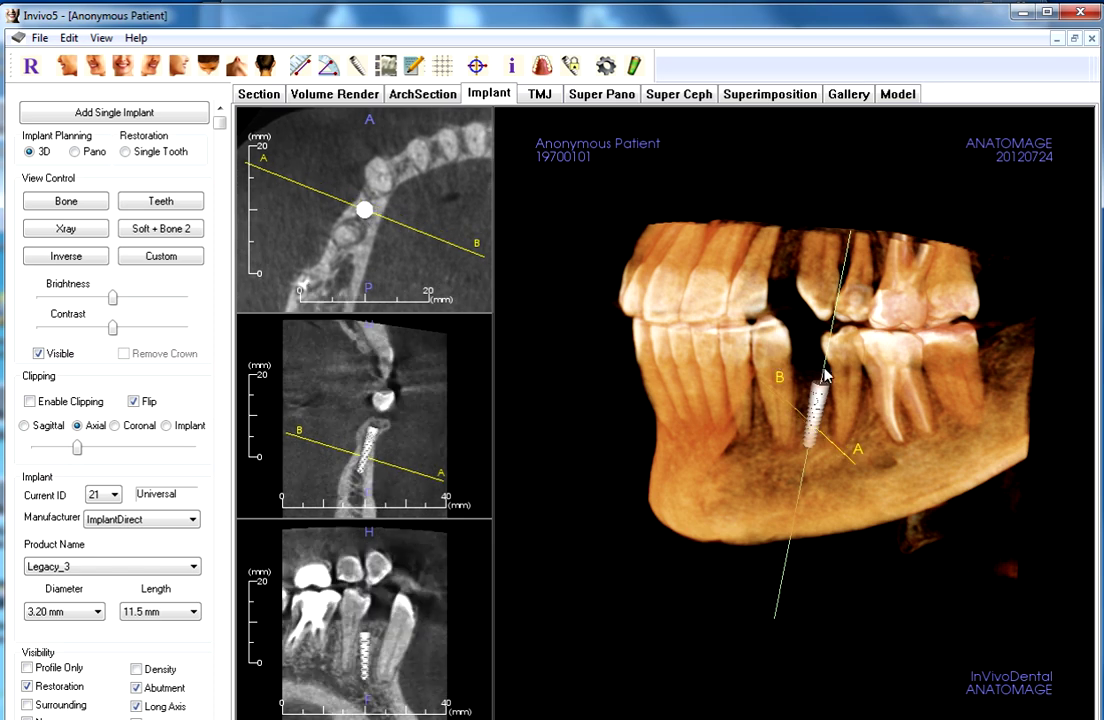
pyautogui.click(818, 400)
pyautogui.moveTo(791, 360); pyautogui.dragTo(758, 368)
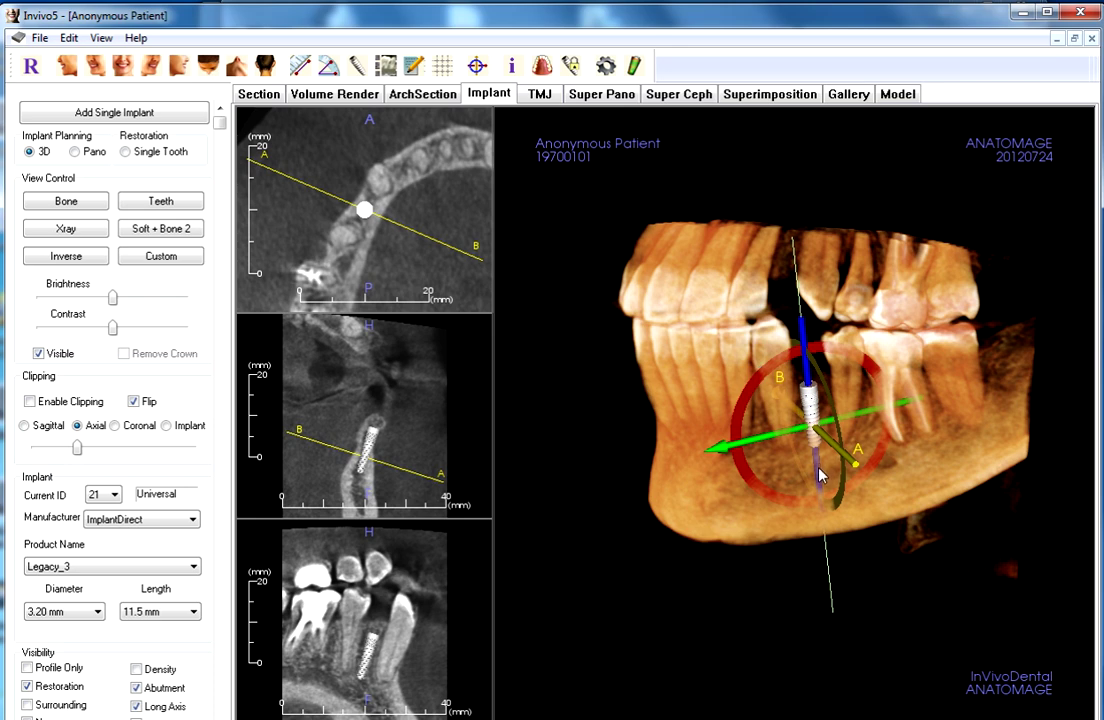
pyautogui.moveTo(818, 475); pyautogui.dragTo(815, 465)
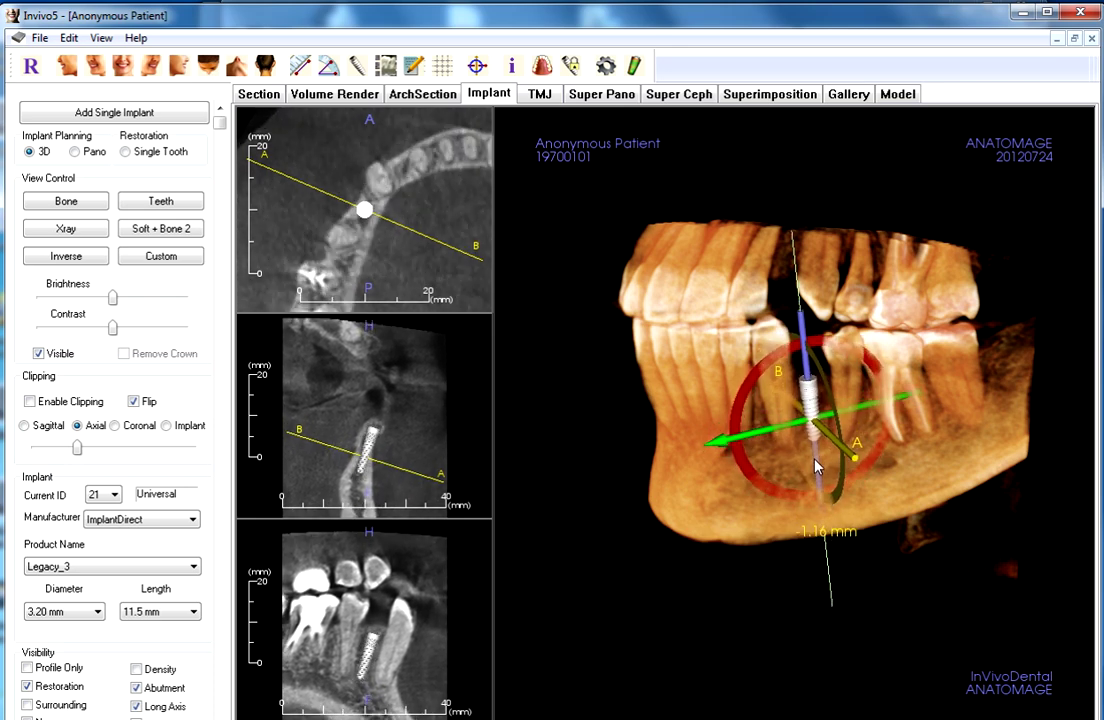
# Step: Fine-tune the implant's position so it sits centred in the bone ridge, checking it in an enlarged cross-sectional slice
pyautogui.moveTo(737, 525); pyautogui.dragTo(680, 521)
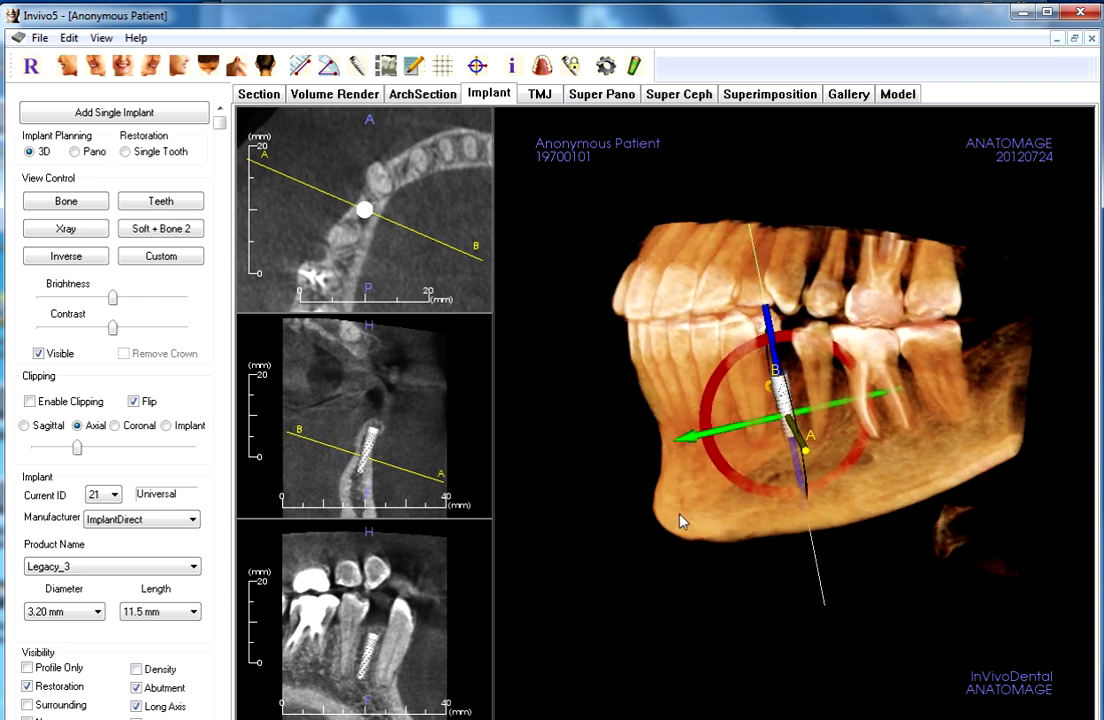
pyautogui.moveTo(690, 436); pyautogui.dragTo(740, 432)
pyautogui.moveTo(800, 452); pyautogui.dragTo(845, 468)
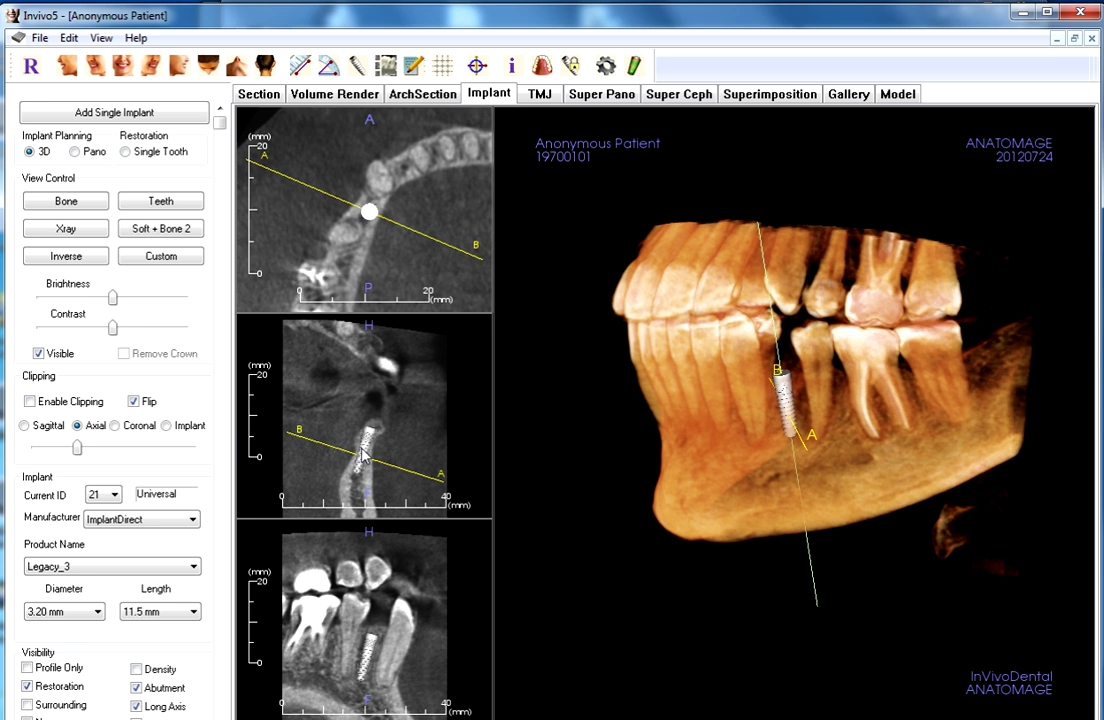
pyautogui.moveTo(363, 455); pyautogui.dragTo(405, 478)
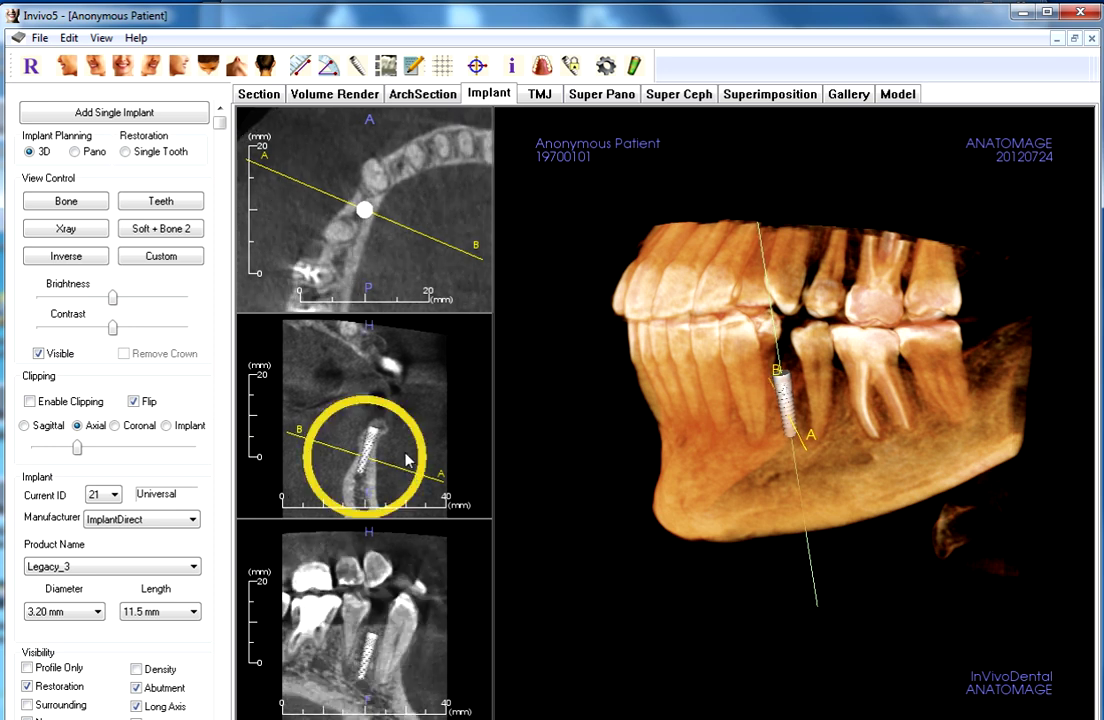
pyautogui.keyDown('ctrl'); pyautogui.moveTo(438, 428); pyautogui.dragTo(467, 391); pyautogui.keyUp('ctrl')
pyautogui.scroll(1, 465, 396)
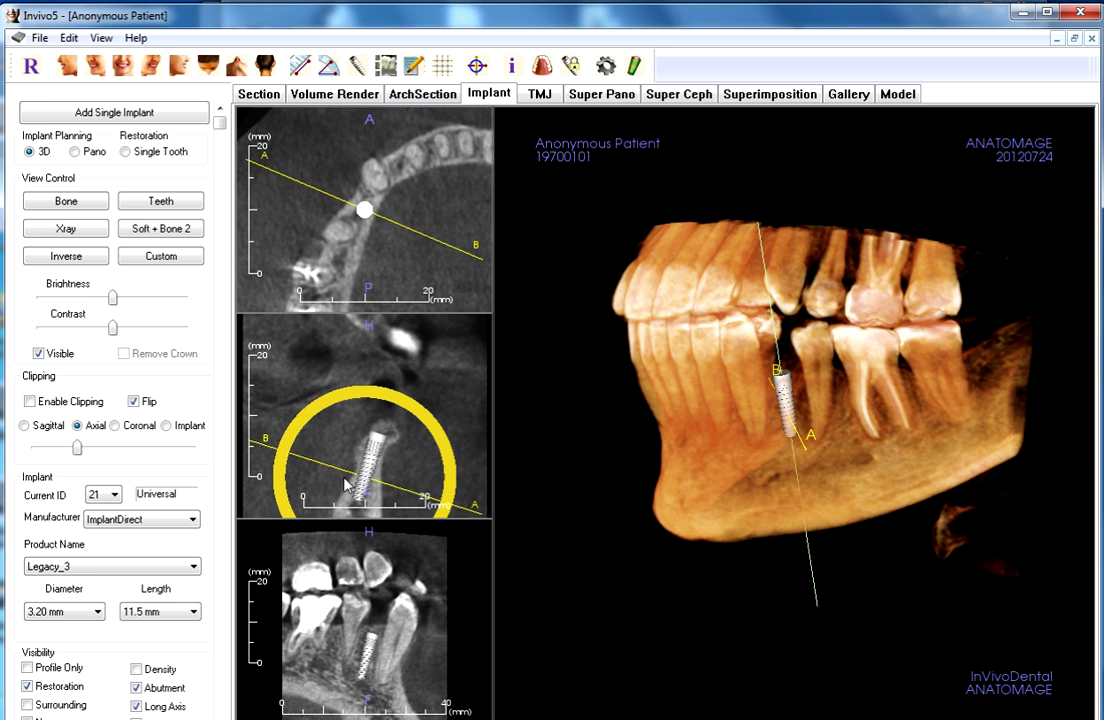
pyautogui.moveTo(375, 456); pyautogui.dragTo(374, 456)
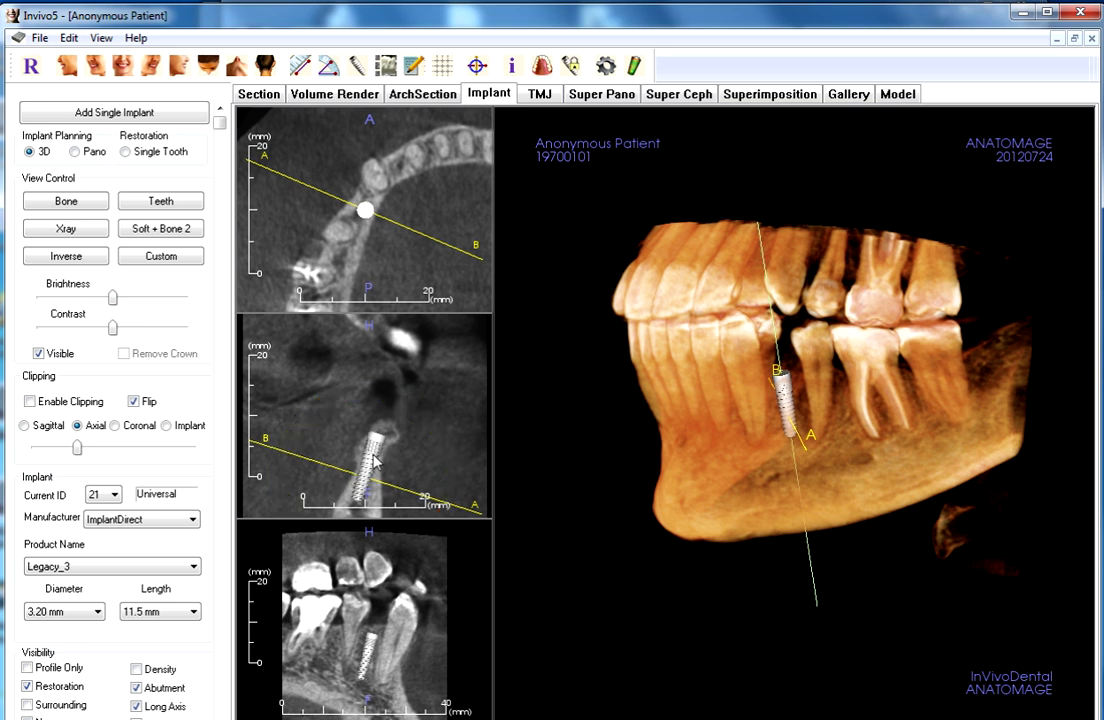
pyautogui.click(375, 460)
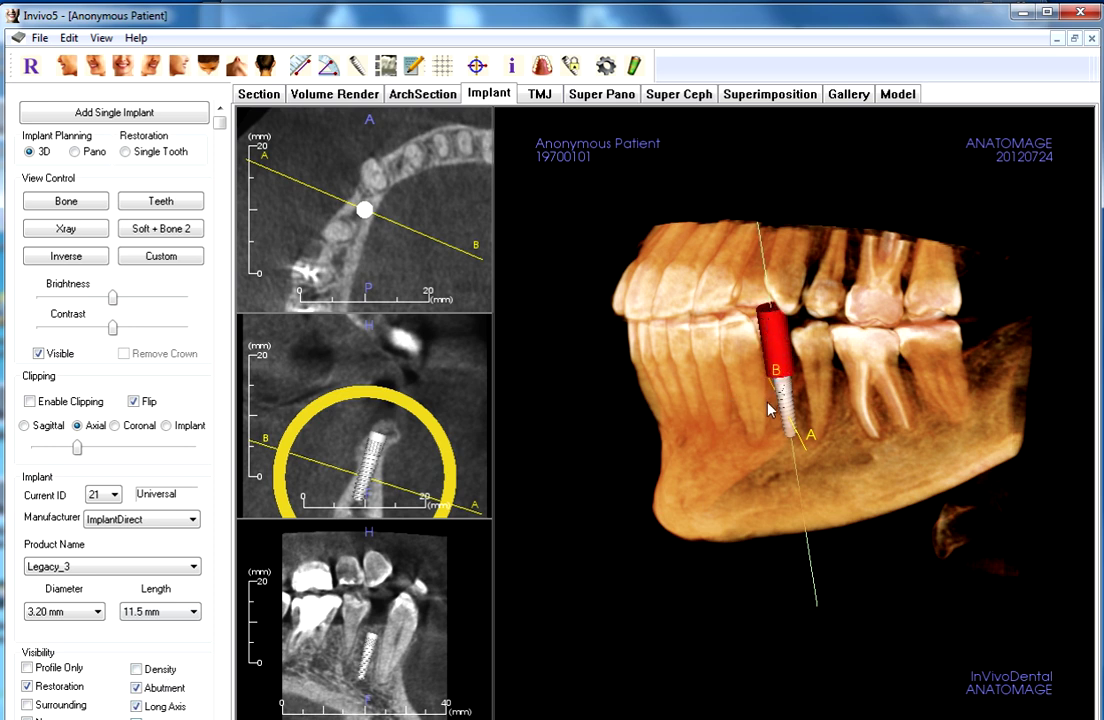
pyautogui.moveTo(755, 404); pyautogui.dragTo(770, 352)
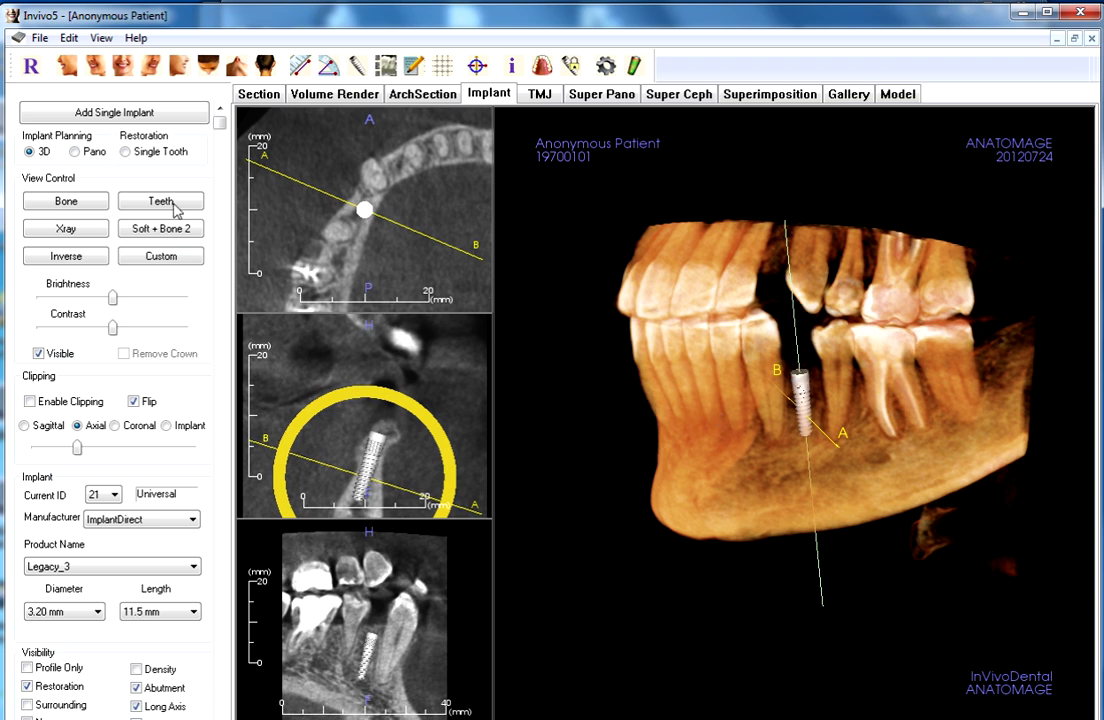
pyautogui.click(115, 112)
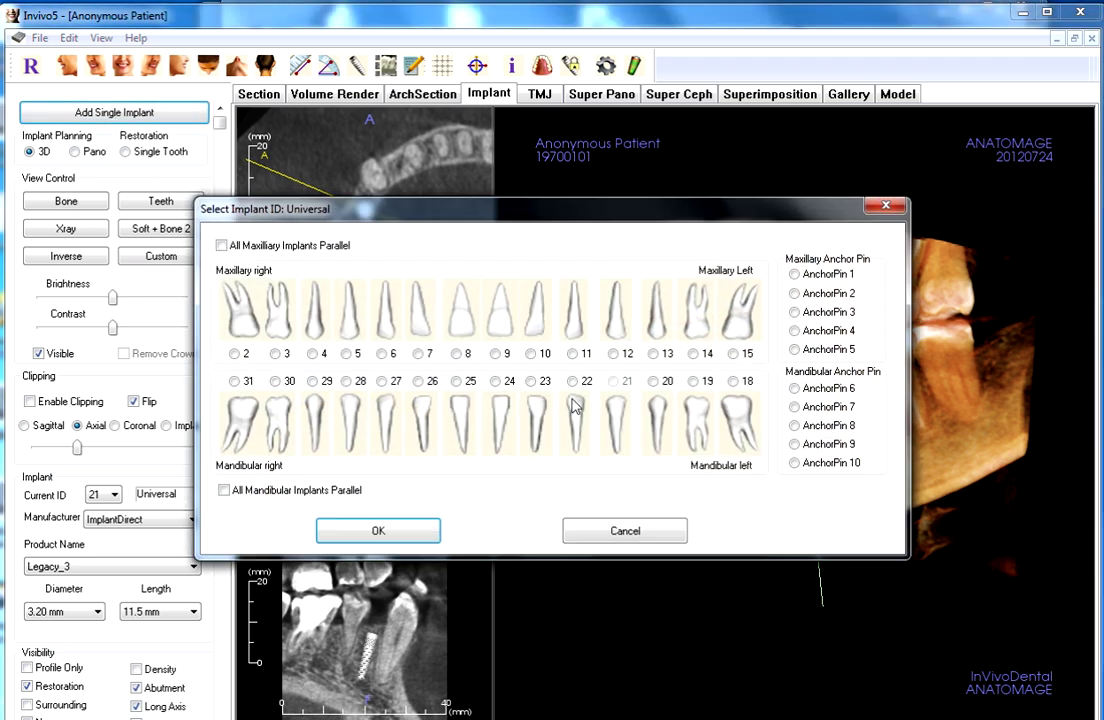
pyautogui.click(575, 533)
# Step: Add a single-tooth crown restoration on the tooth 21 implant and adjust the axial clipping to expose the lower teeth
pyautogui.click(124, 151)
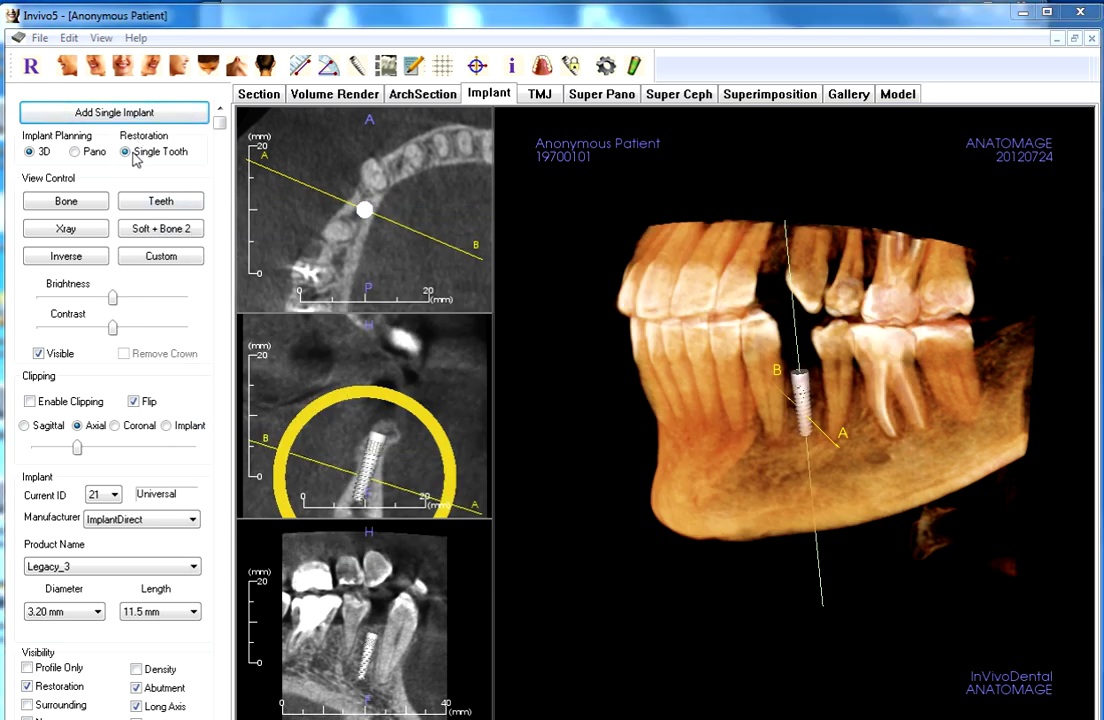
pyautogui.click(569, 426)
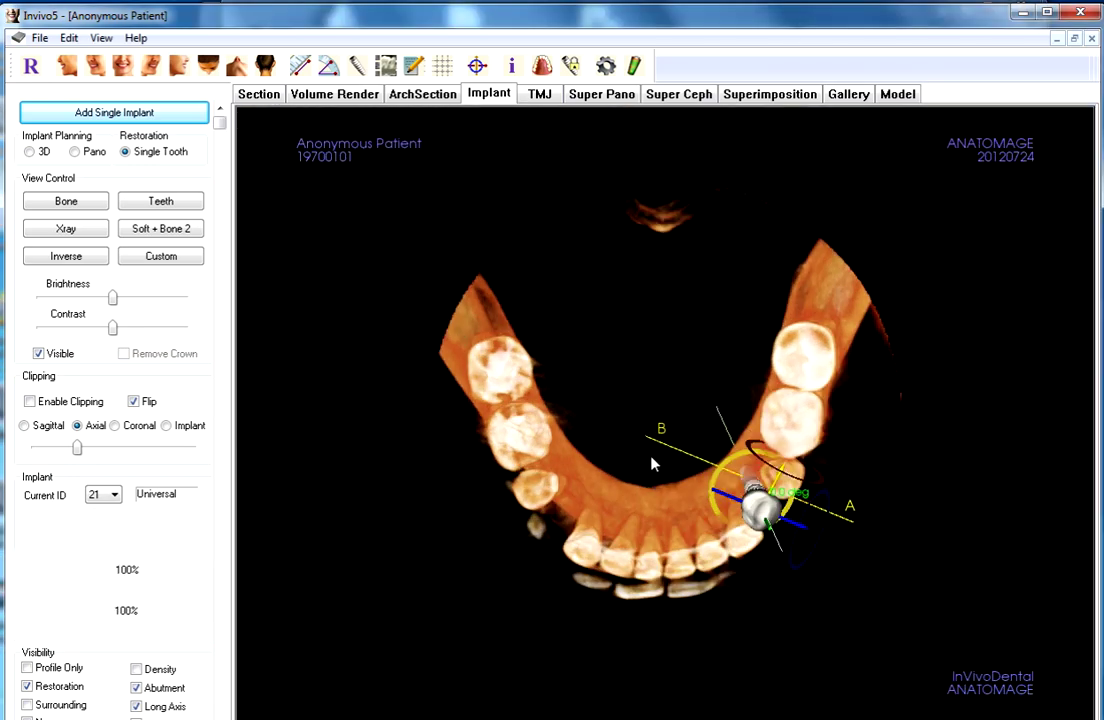
pyautogui.moveTo(659, 601)
pyautogui.mouseDown()
pyautogui.moveTo(687, 472)
pyautogui.moveTo(679, 326)
pyautogui.moveTo(463, 331)
pyautogui.moveTo(468, 293)
pyautogui.moveTo(520, 333)
pyautogui.mouseUp()
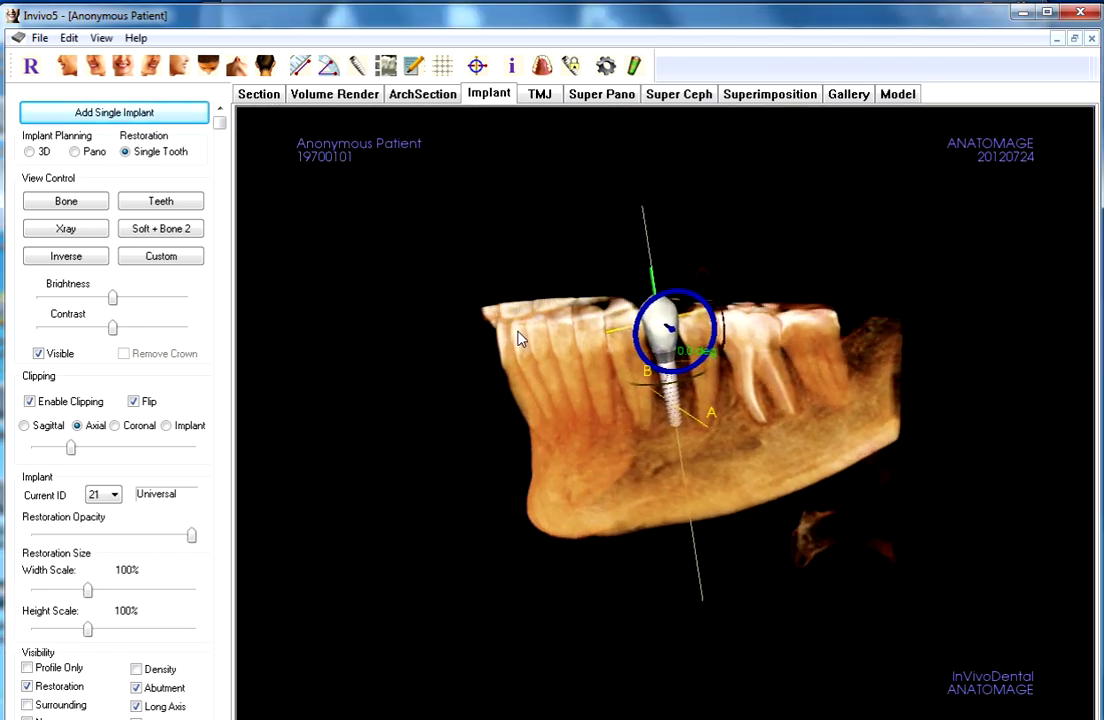
pyautogui.scroll(5, 518, 338)
pyautogui.scroll(-5, 518, 338)
pyautogui.scroll(5, 518, 338)
pyautogui.scroll(-6, 518, 338)
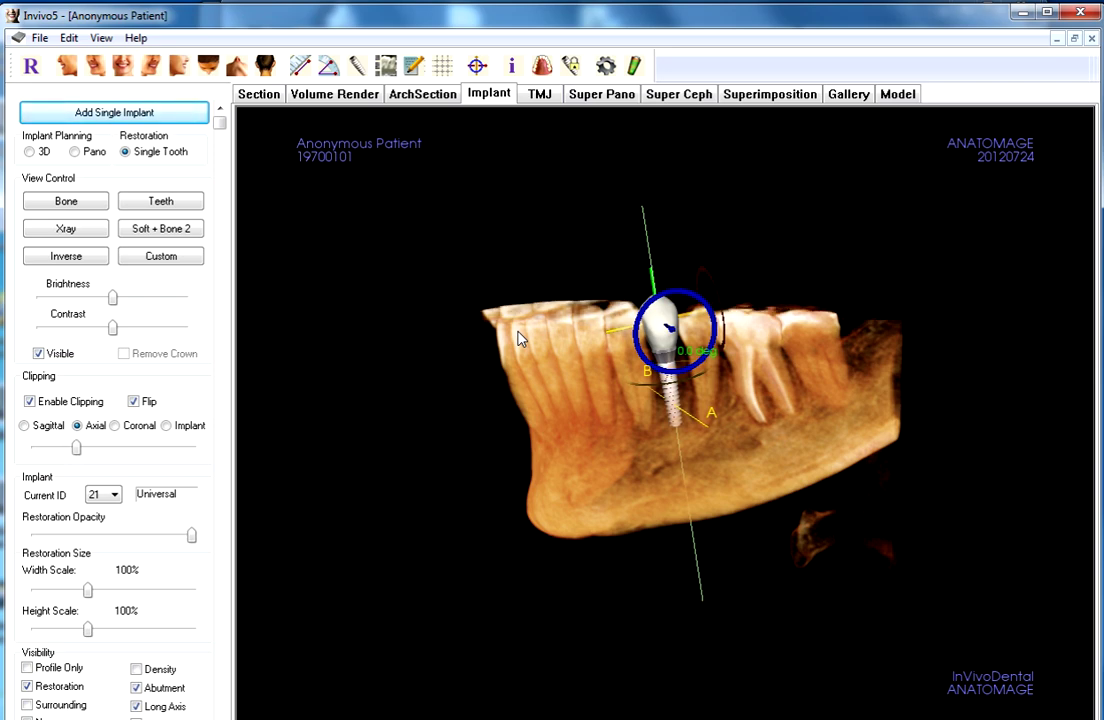
pyautogui.moveTo(549, 338); pyautogui.dragTo(613, 590)
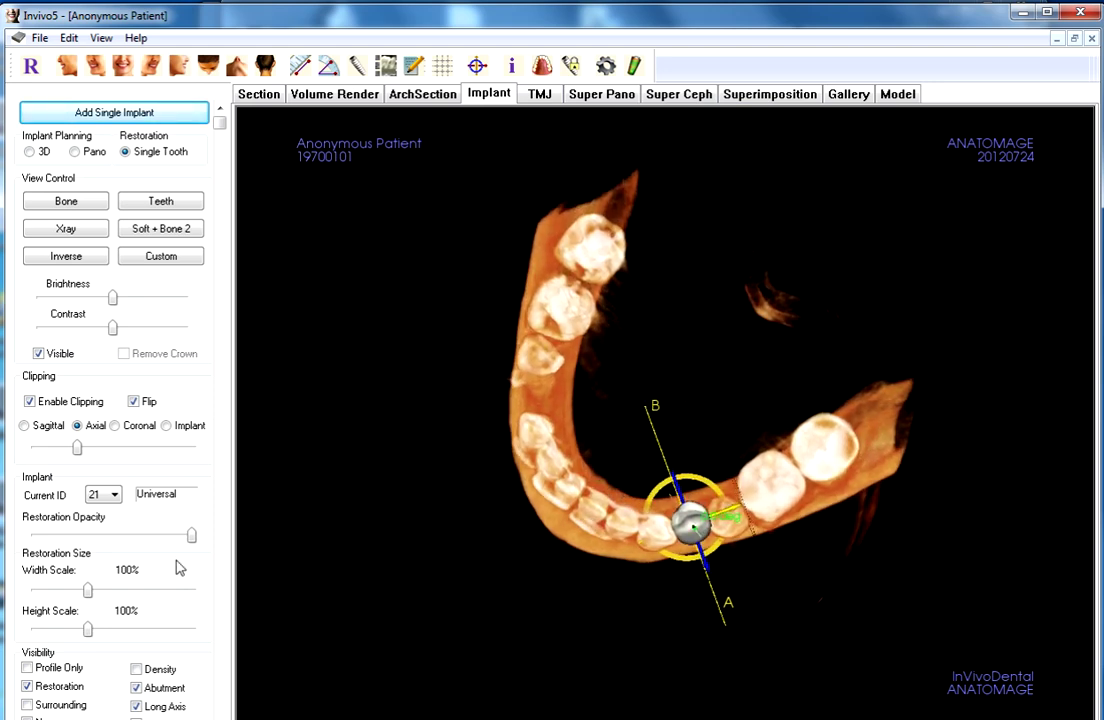
# Step: Set the crown's width scale to 93%, shift it about 0.56 mm and tilt it about 9 degrees to align with the neighbouring teeth
pyautogui.moveTo(88, 594); pyautogui.dragTo(80, 592)
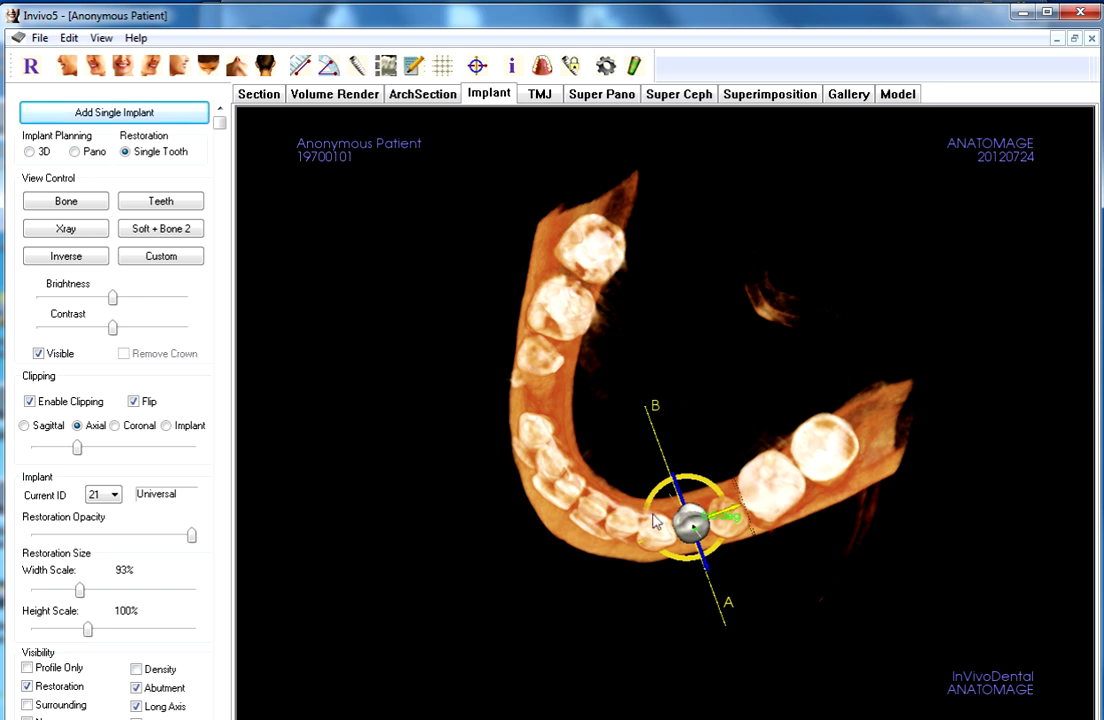
pyautogui.moveTo(680, 490)
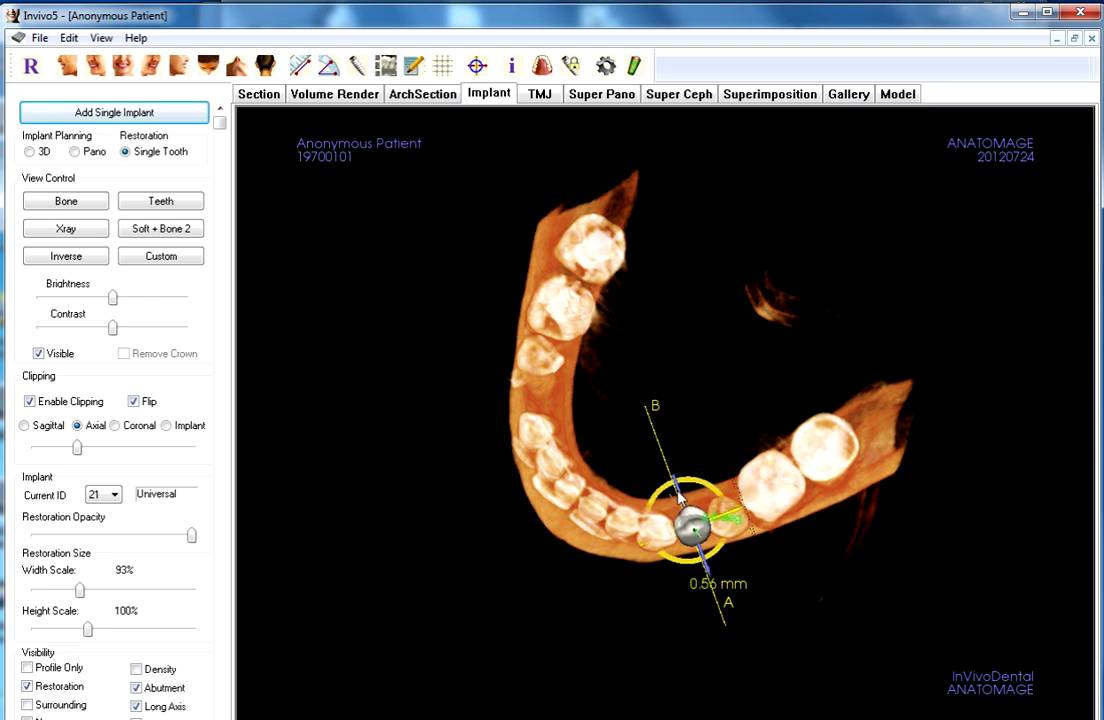
pyautogui.moveTo(631, 552); pyautogui.dragTo(628, 449)
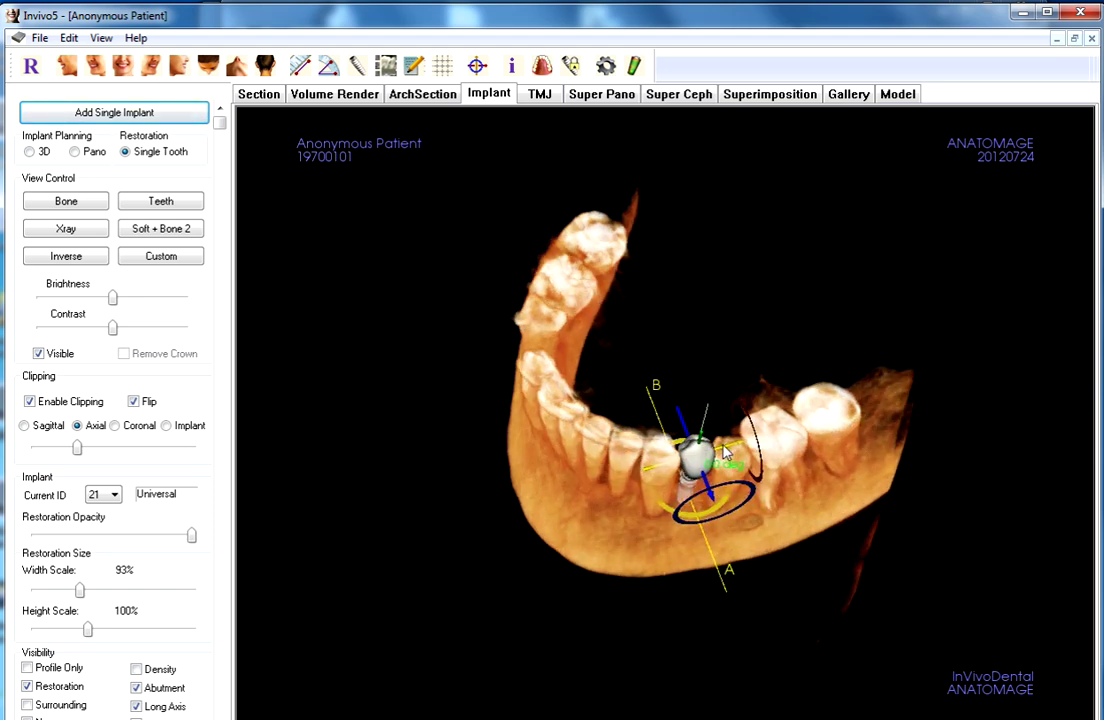
pyautogui.moveTo(764, 461); pyautogui.dragTo(767, 417)
pyautogui.moveTo(753, 526); pyautogui.dragTo(697, 462)
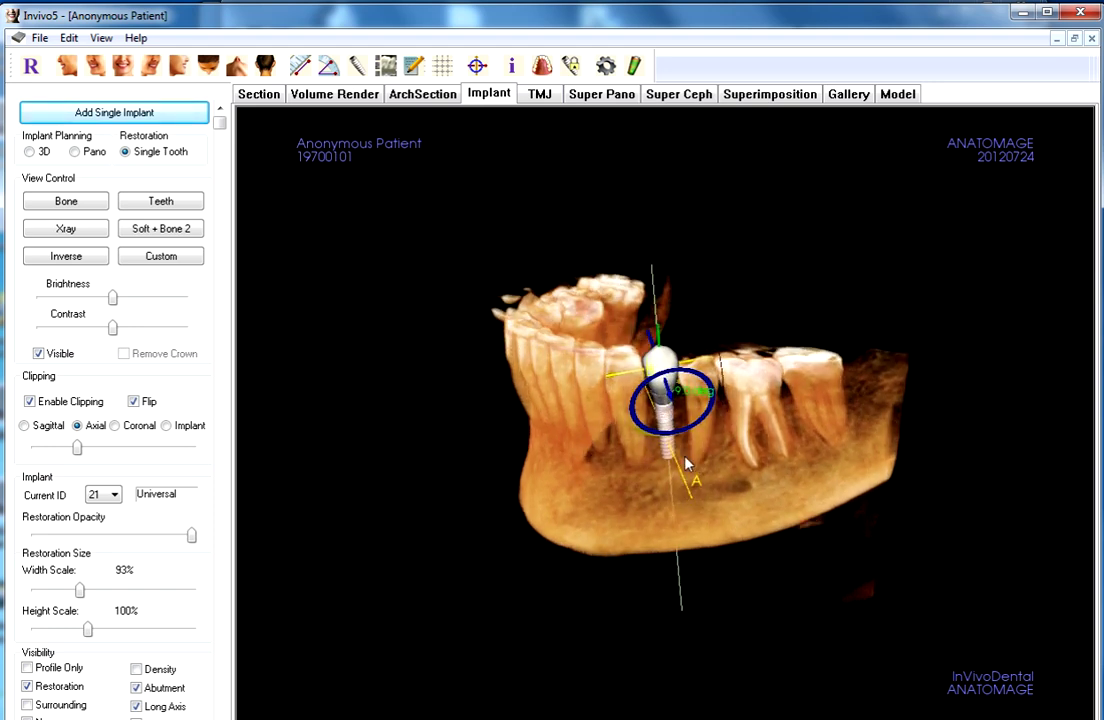
# Step: Set the crown's height scale to 82% and return to 3D implant planning to review the implant with its crown
pyautogui.moveTo(88, 630)
pyautogui.mouseDown()
pyautogui.moveTo(110, 630)
pyautogui.moveTo(58, 630)
pyautogui.moveTo(80, 630)
pyautogui.moveTo(70, 630)
pyautogui.mouseUp()
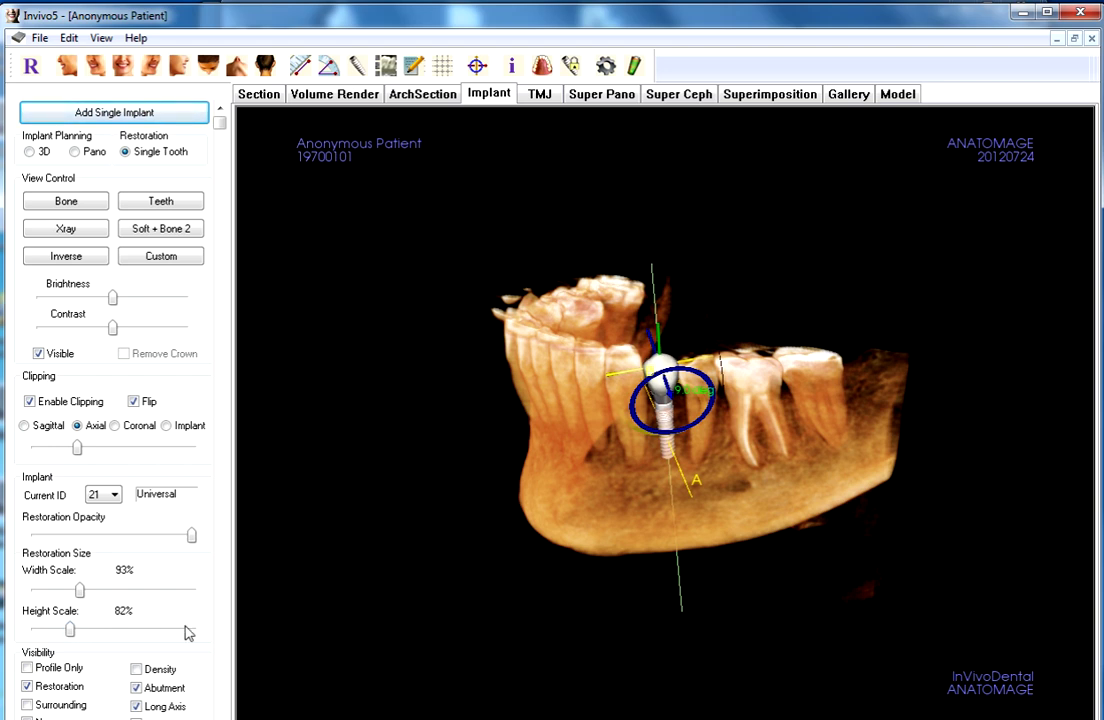
pyautogui.moveTo(662, 496); pyautogui.dragTo(690, 565)
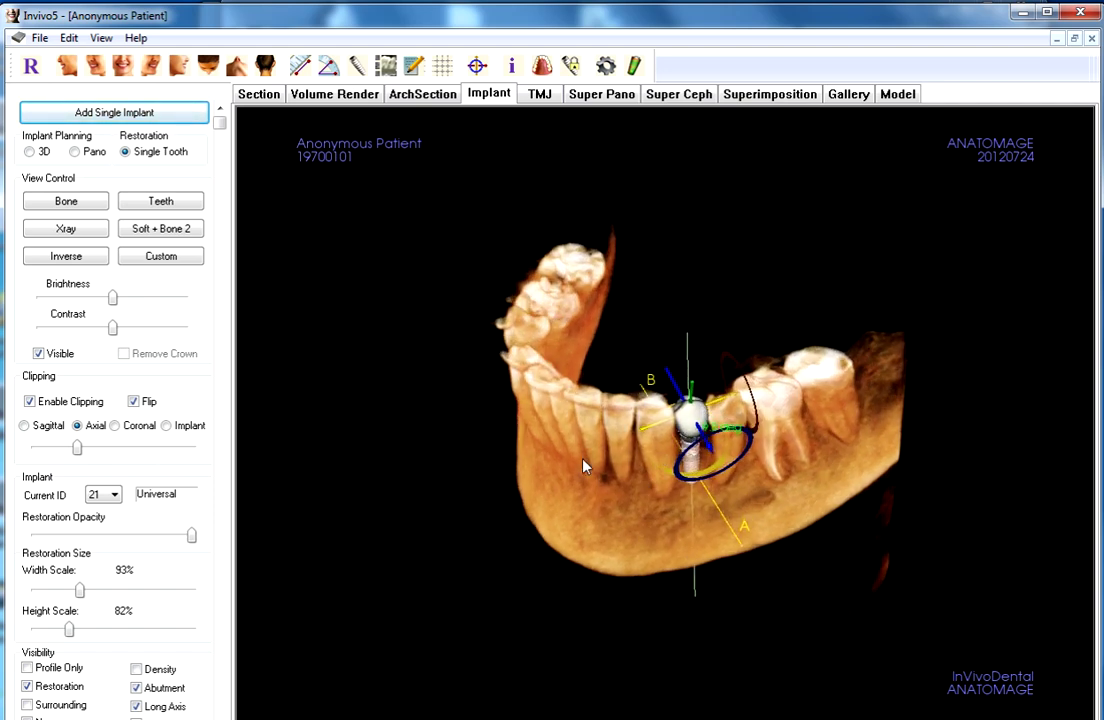
pyautogui.click(31, 152)
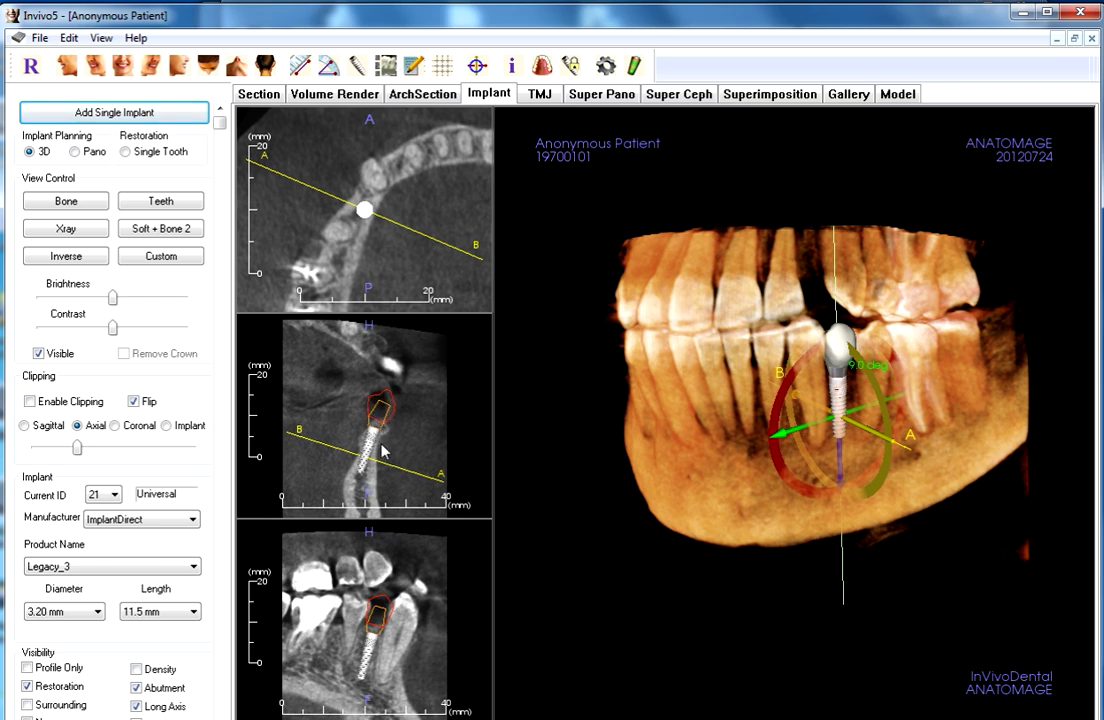
pyautogui.moveTo(686, 477); pyautogui.dragTo(697, 548)
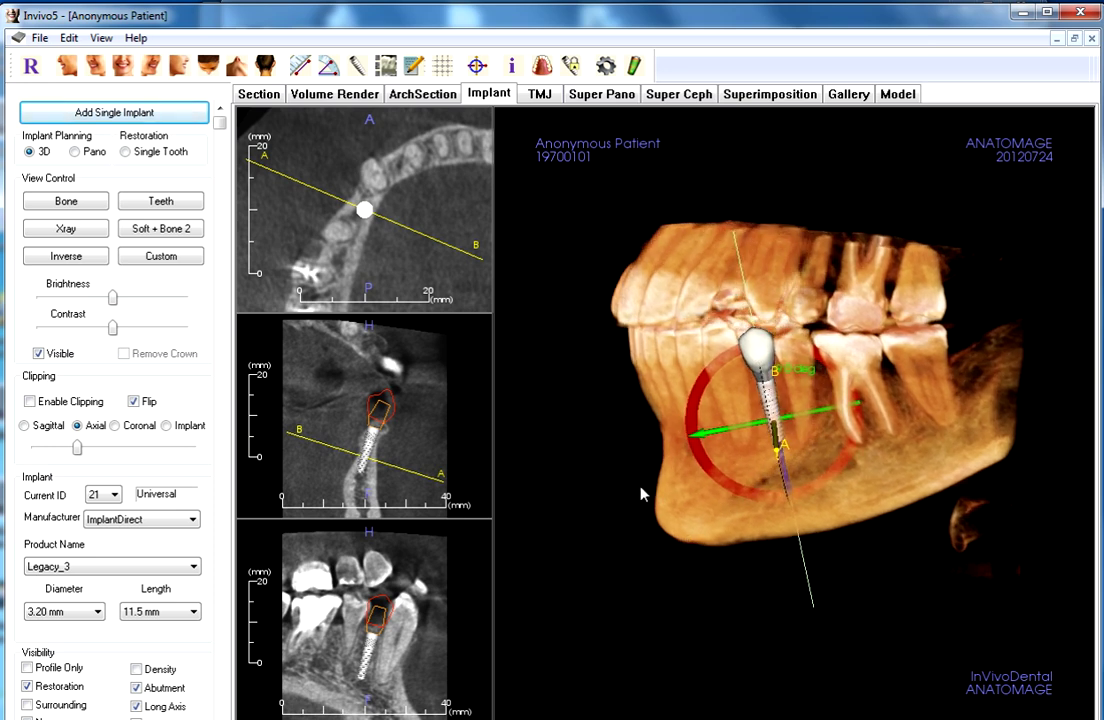